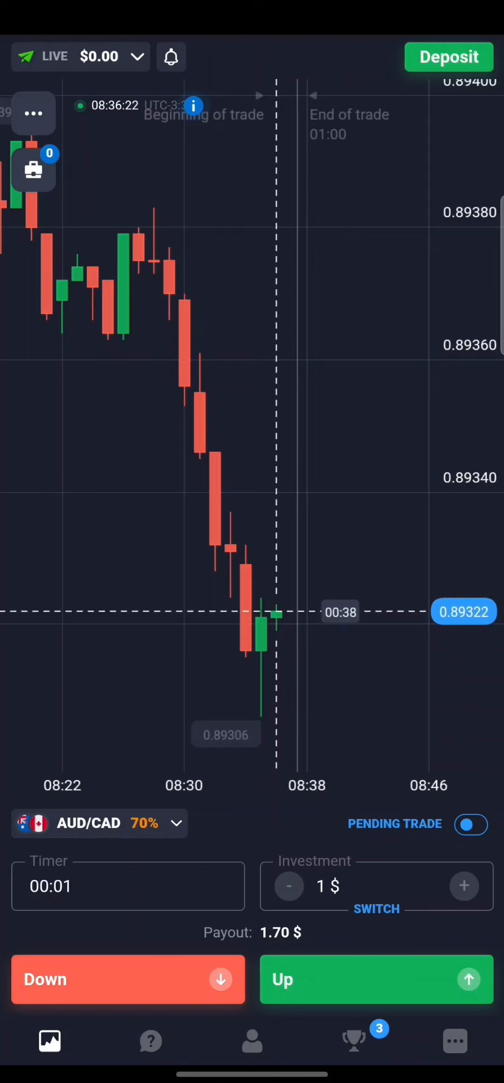
Choose Indonesian from the Settings > Language list, replacing English
click(456, 1041)
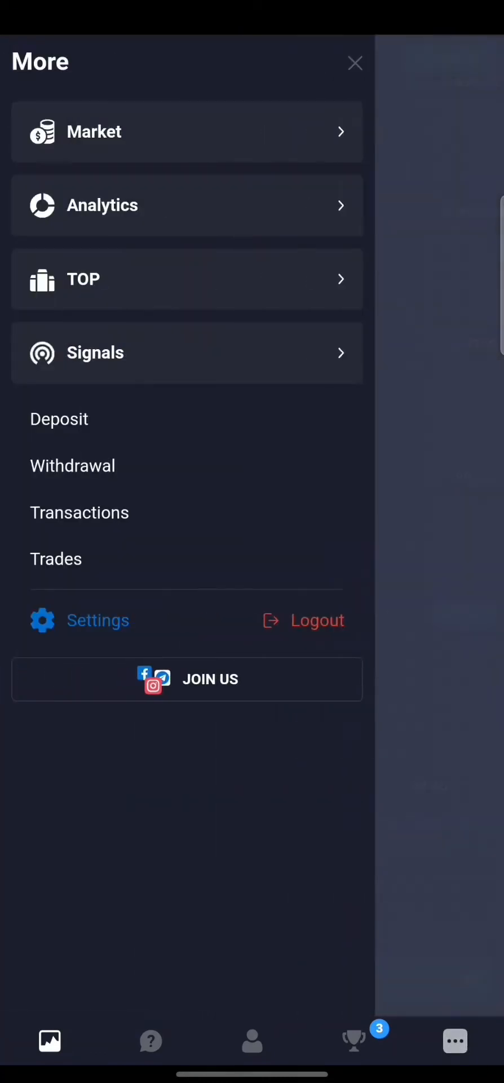
click(95, 634)
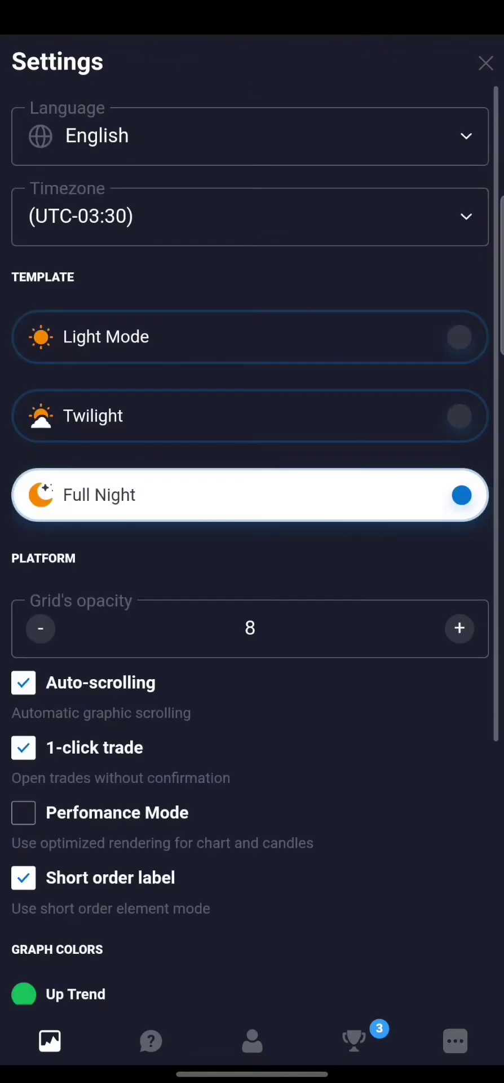
click(118, 157)
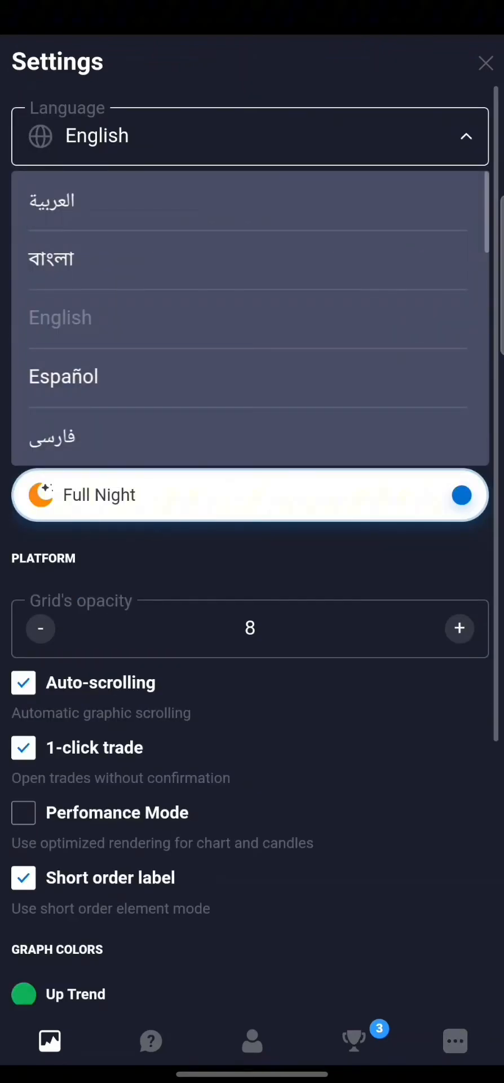
scroll(251, 322, down, 5)
scroll(251, 322, down, 8)
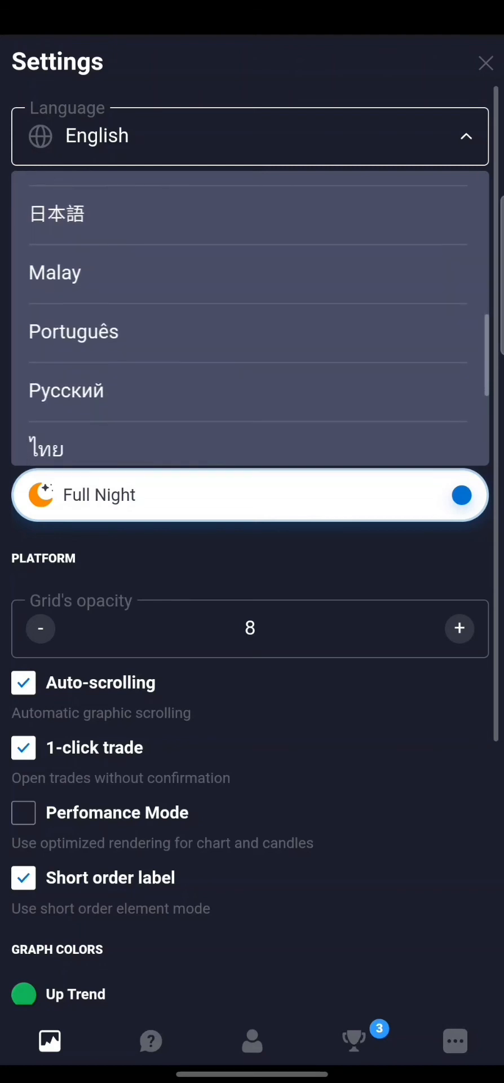
scroll(252, 322, up, 5)
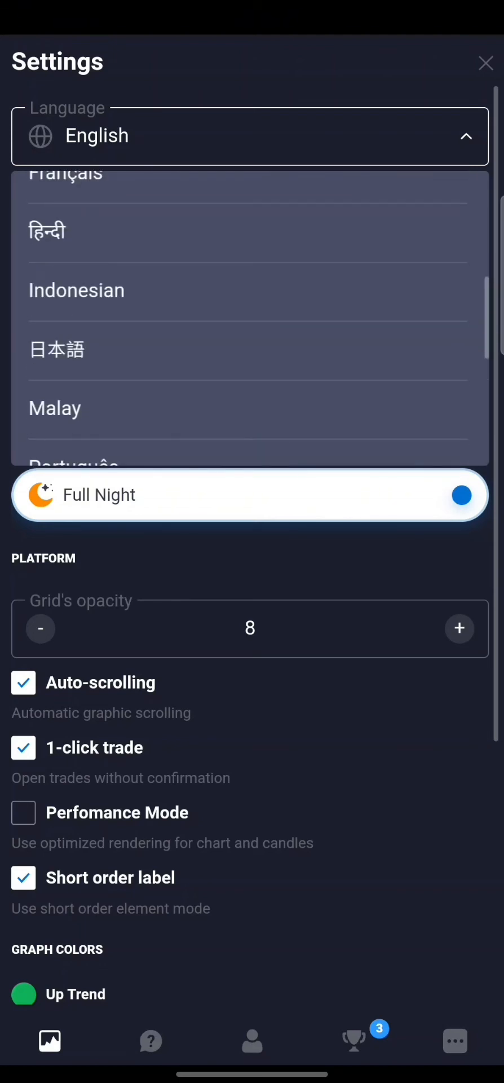
click(251, 292)
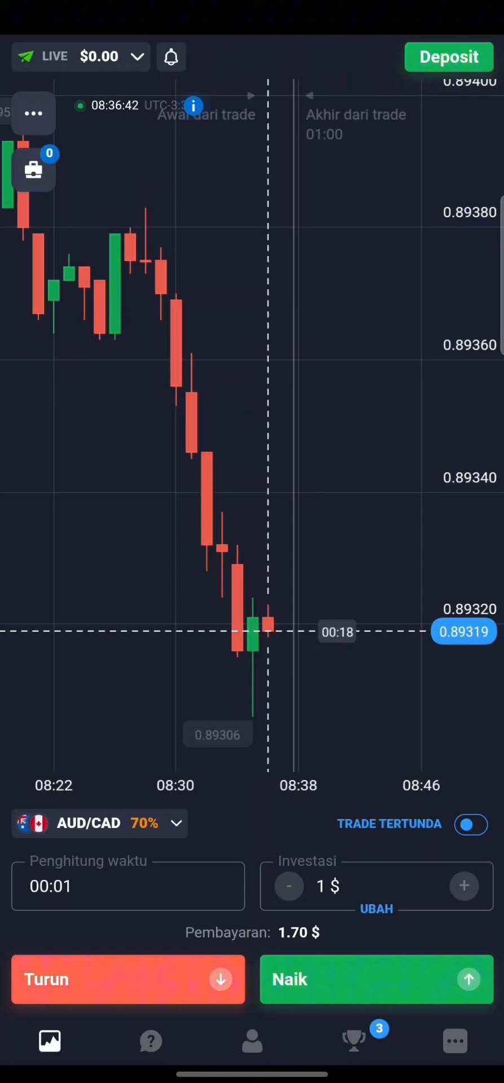
Check the translated options list, then tap the Lens icon in the app drawer
click(455, 1041)
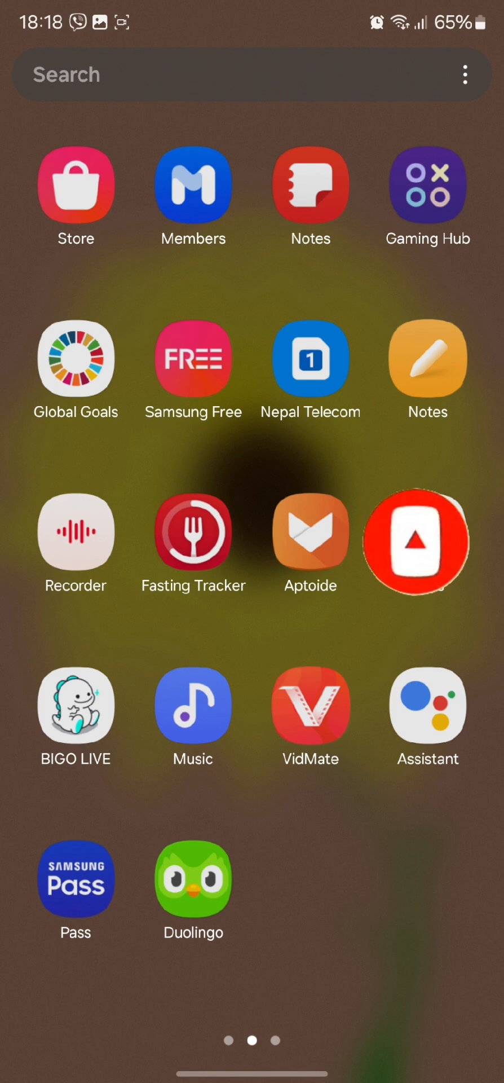
click(417, 542)
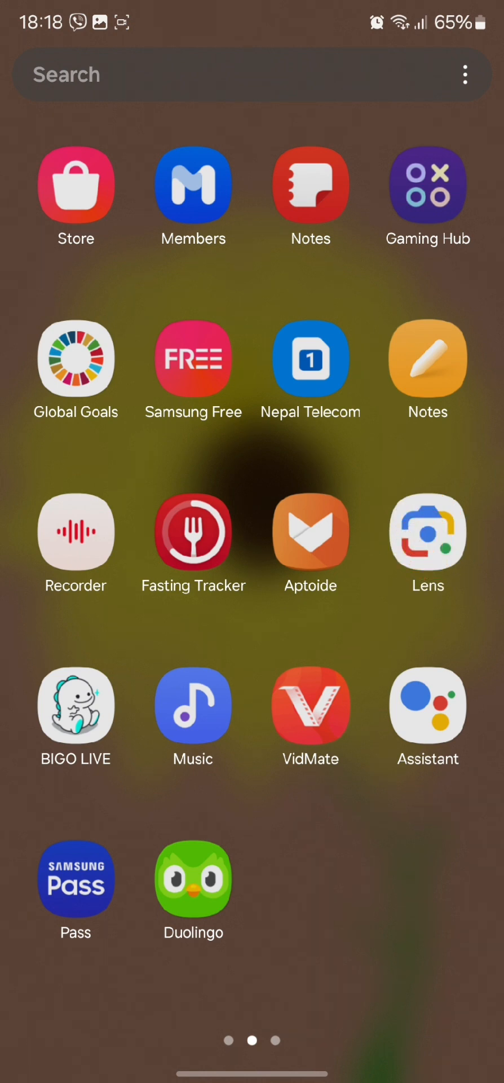